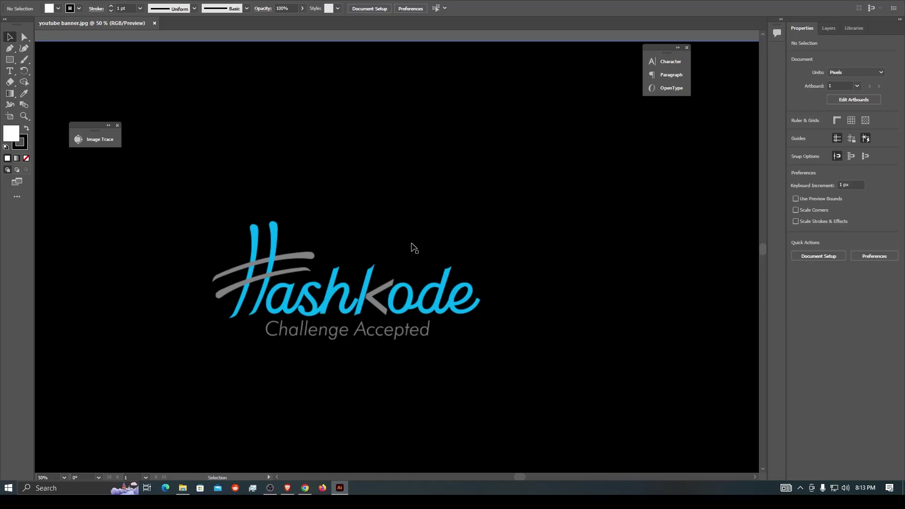
Step: Select the banner image on screen, then deselect it
scroll(420, 241, down, 2)
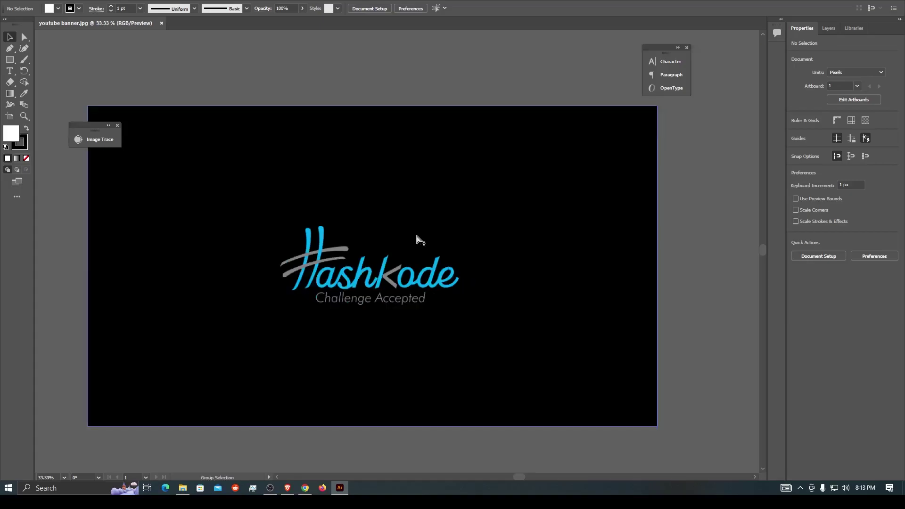
scroll(420, 240, up, 1)
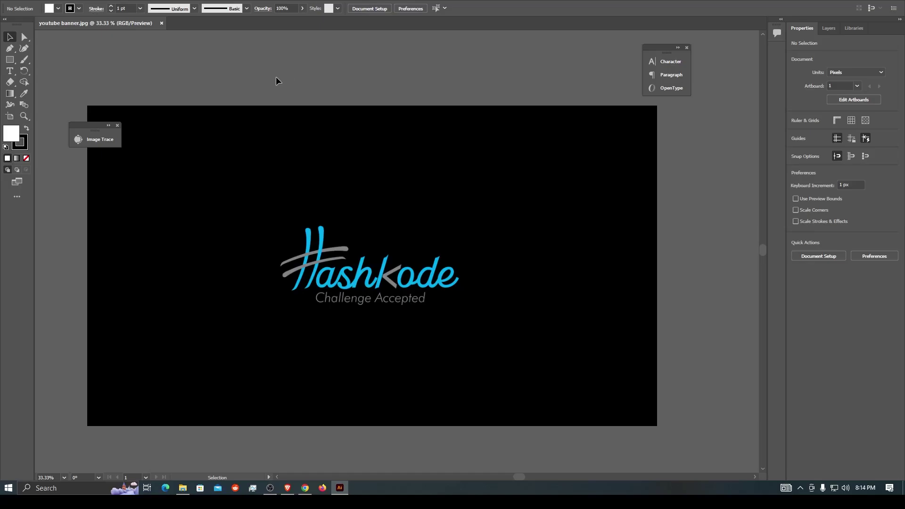
drag(275, 77, 347, 141)
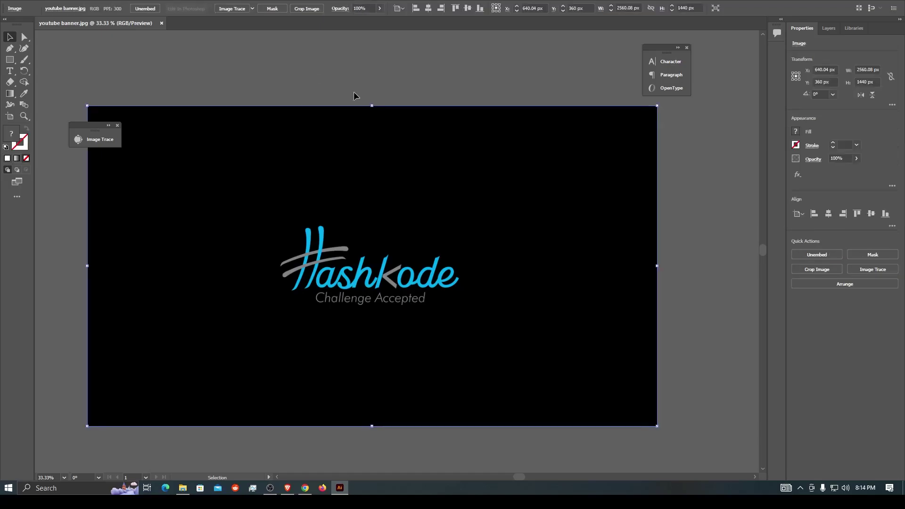
click(340, 69)
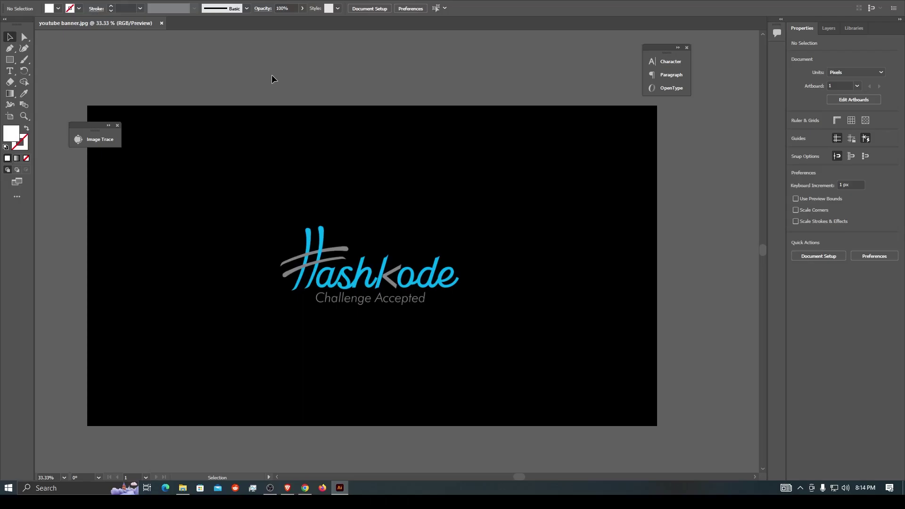
Step: Create a new 1280 x 720 px document
key(ctrl+n)
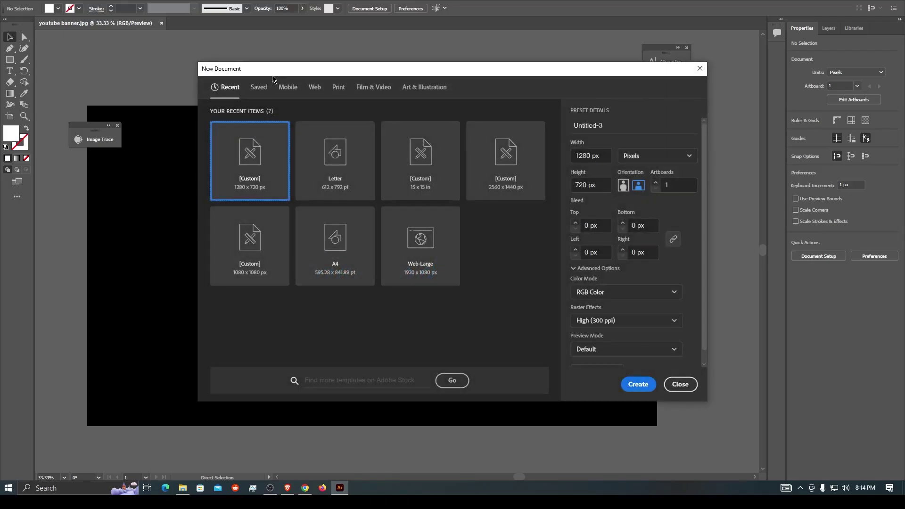
key(Return)
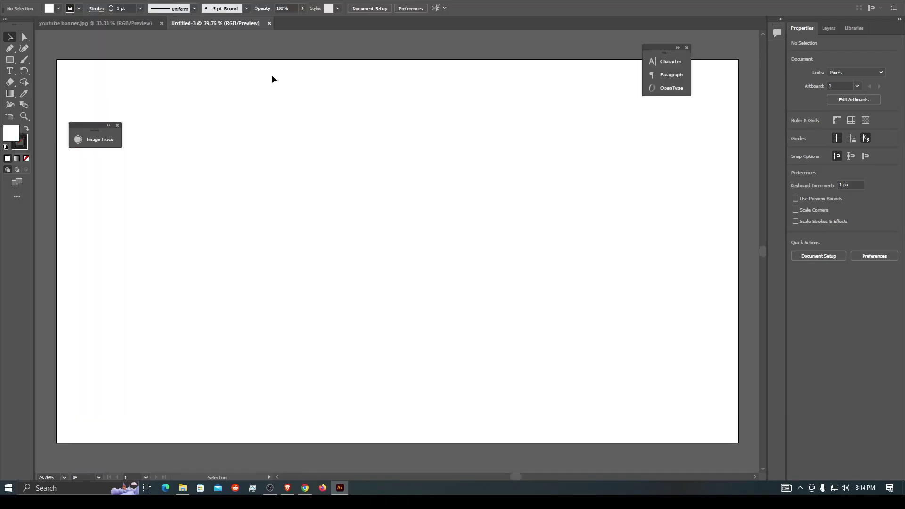
scroll(316, 141, down, 1)
scroll(307, 166, down, 1)
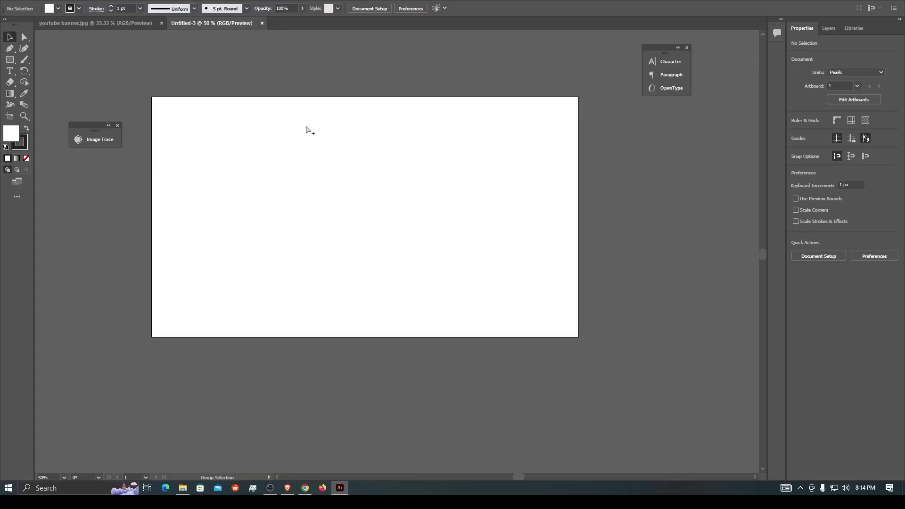
scroll(320, 88, up, 1)
Step: Place the text HASHKODE on the artboard and finish editing
click(10, 70)
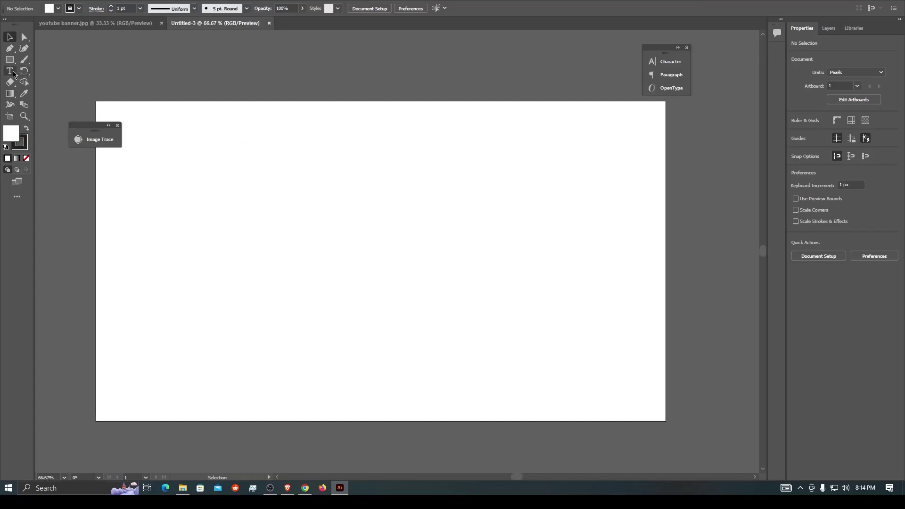
click(239, 227)
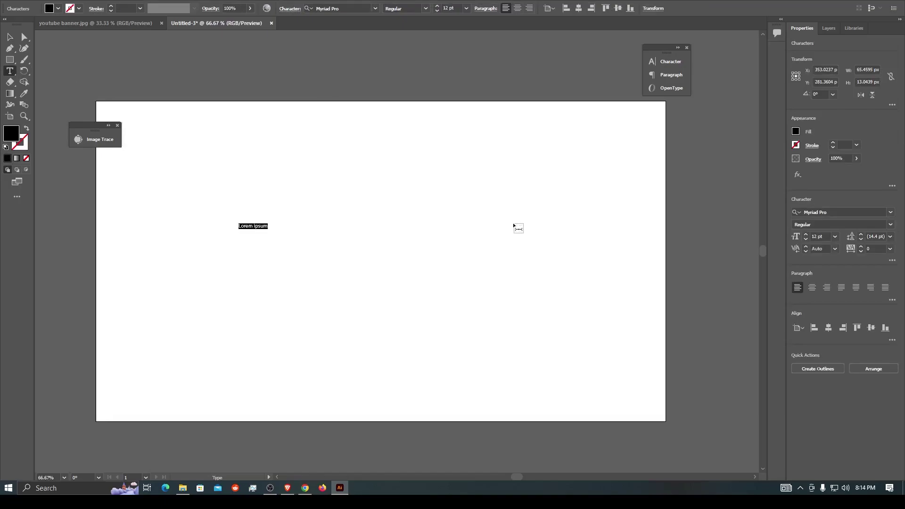
text(ha)
text(HAS)
text(HKODE)
key(Escape)
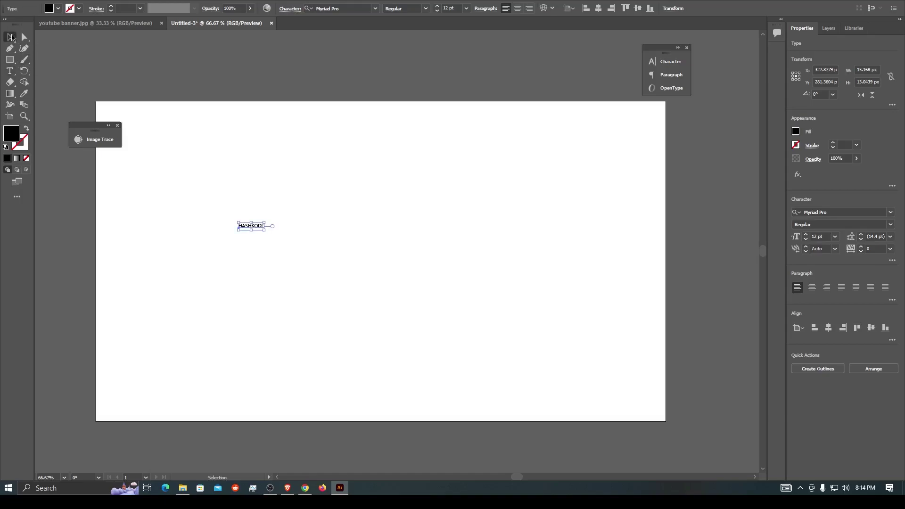
Step: Enlarge the HASHKODE text and move it lower and to the right
drag(265, 232, 422, 323)
drag(294, 217, 407, 236)
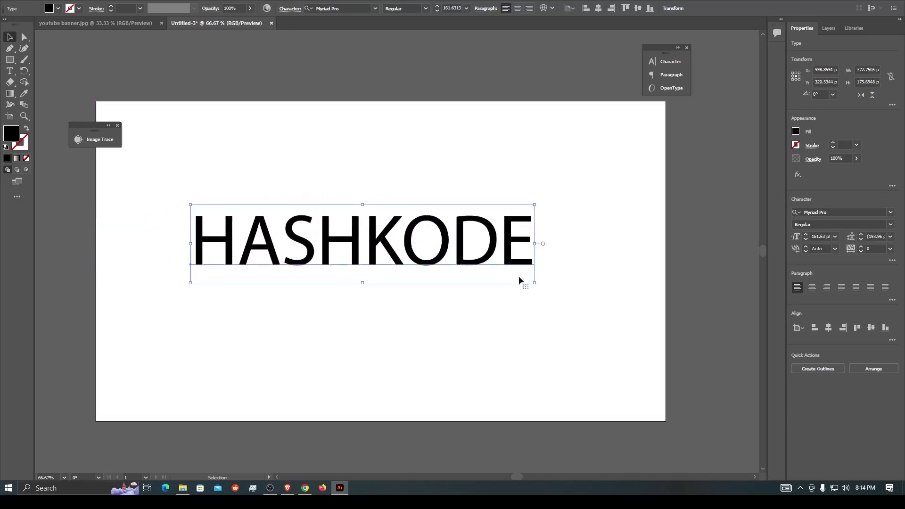
drag(545, 285, 549, 299)
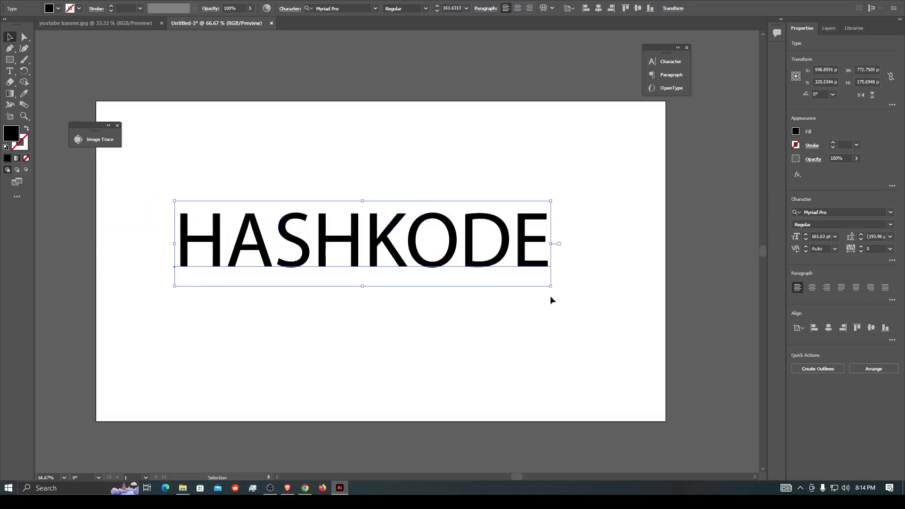
mouse_move(440, 266)
mouse_down()
mouse_move(456, 276)
mouse_move(442, 271)
mouse_up()
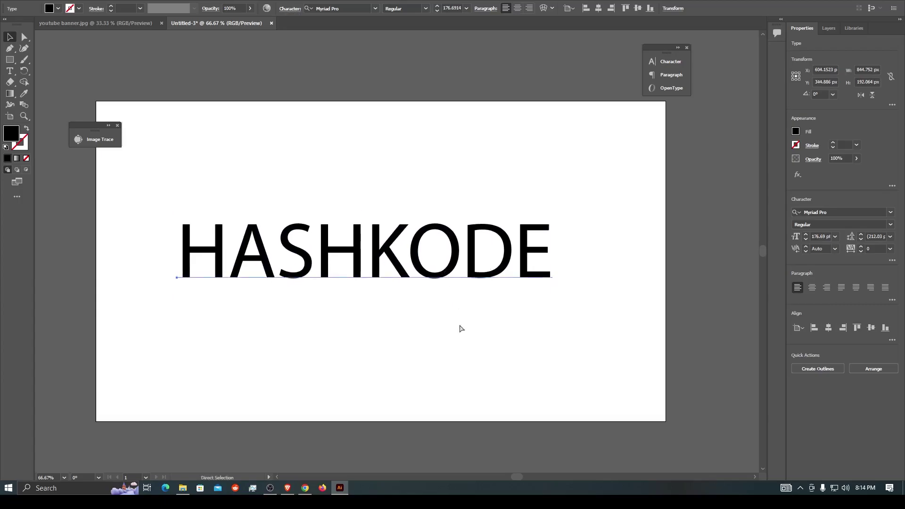
Step: Set HASHKODE's font to Arial Black in the Character panel
key(ctrl+t)
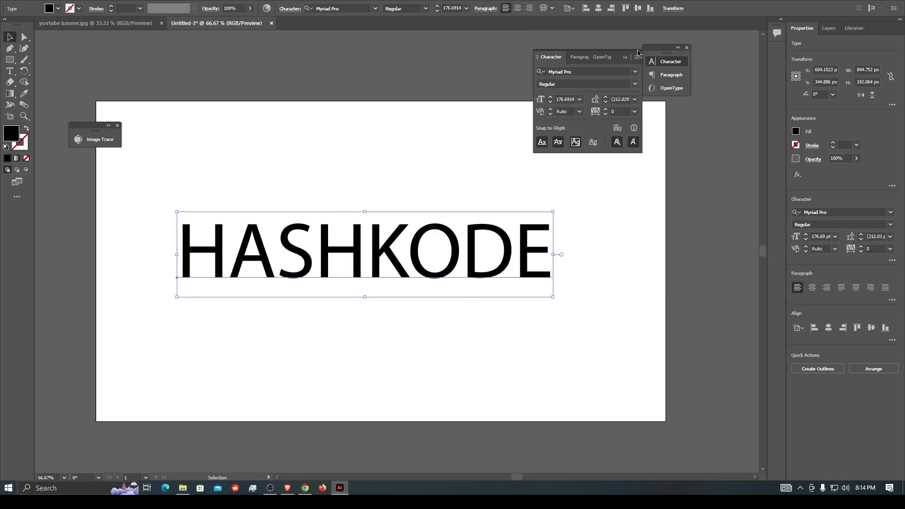
click(592, 72)
text(AR)
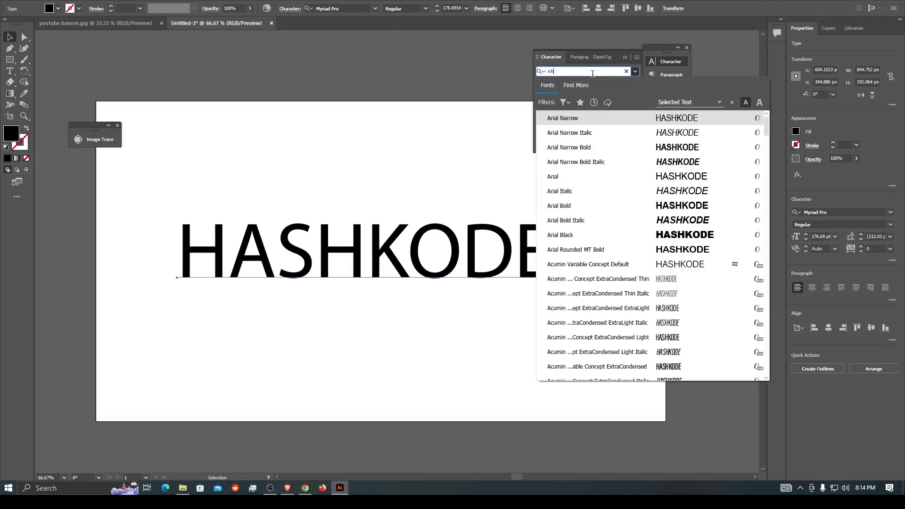
click(702, 235)
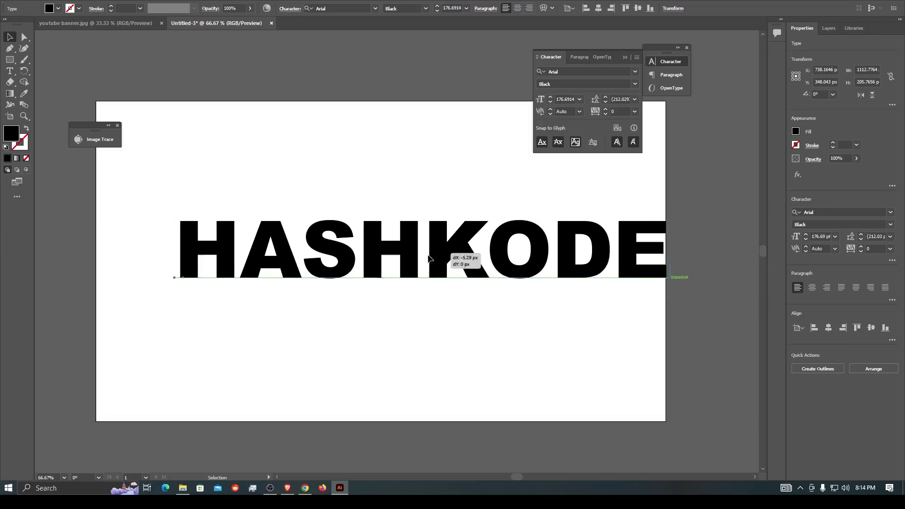
Step: Shift and resize HASHKODE to fit the artboard, then select it
drag(454, 259, 395, 262)
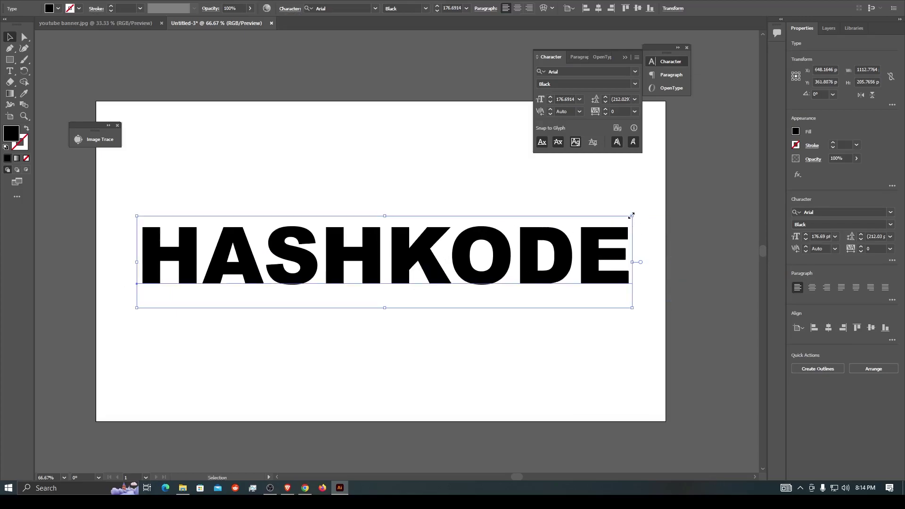
drag(631, 215, 622, 218)
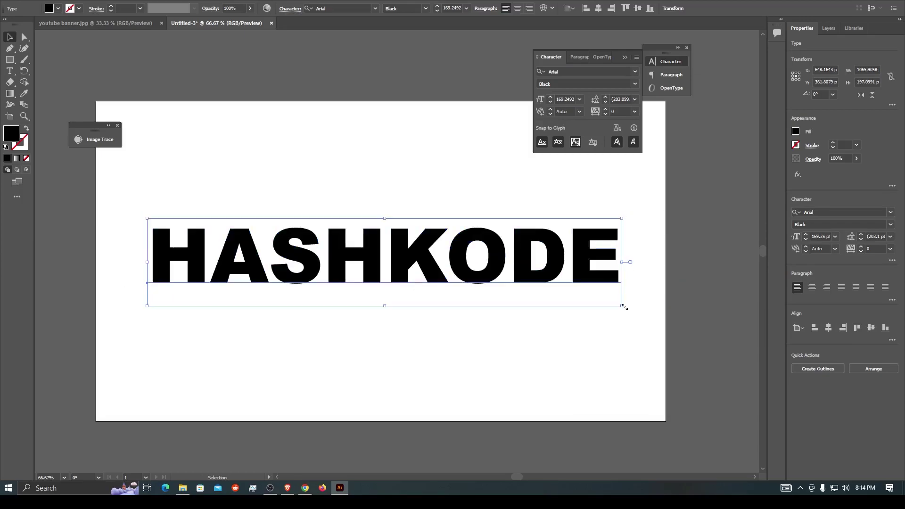
drag(623, 306, 626, 308)
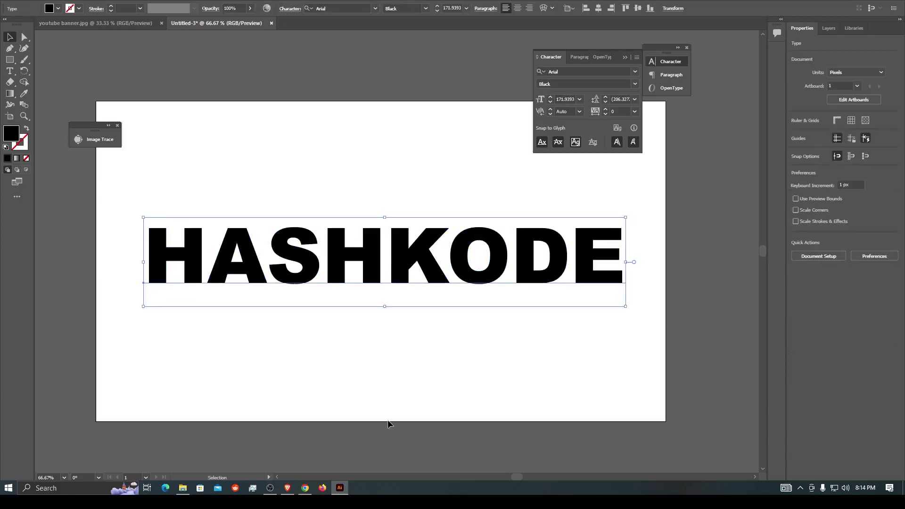
drag(227, 165, 416, 329)
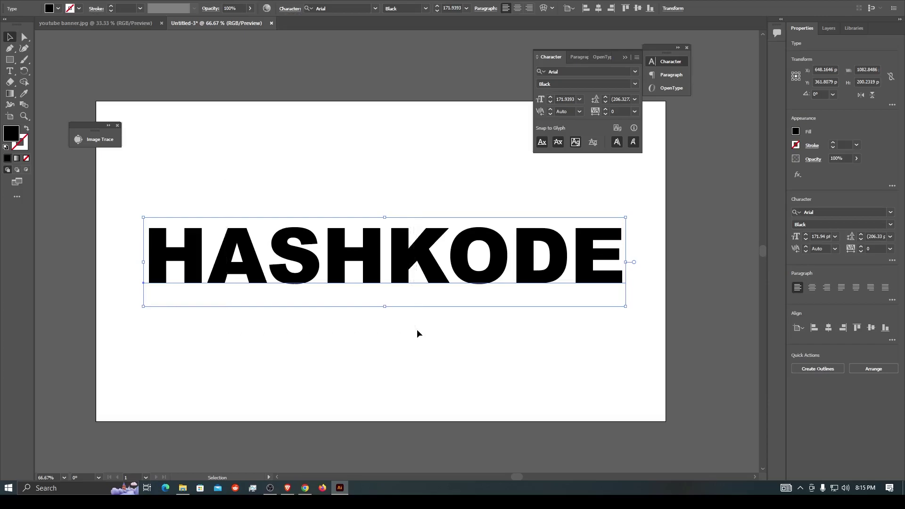
Step: Make the text white by sampling the artboard colour with the Eyedropper
click(24, 94)
click(215, 110)
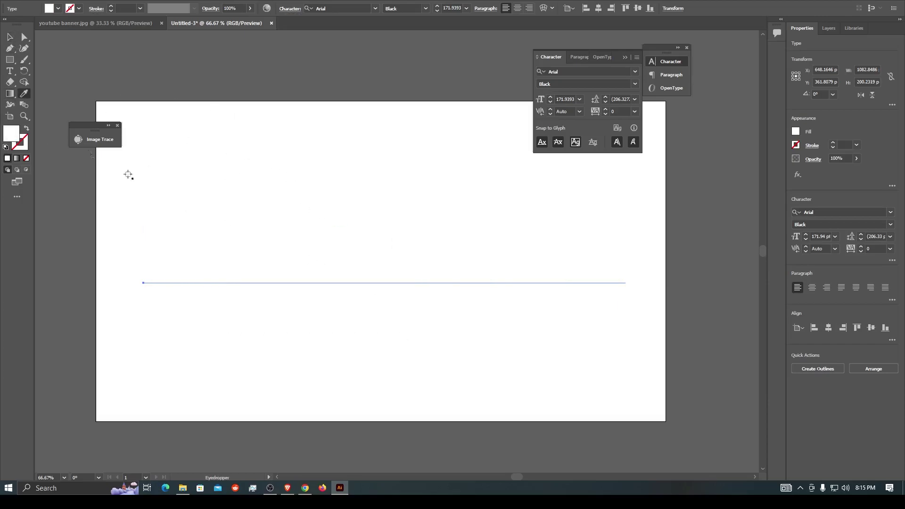
click(12, 37)
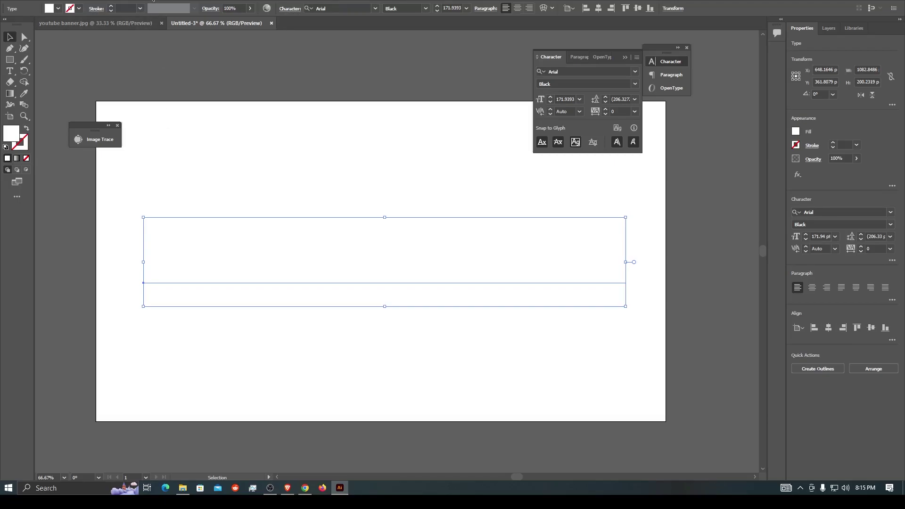
Step: Open Effect > 3D and Materials > 3D (Classic) > Extrude & Bevel (Classic)
click(155, 1)
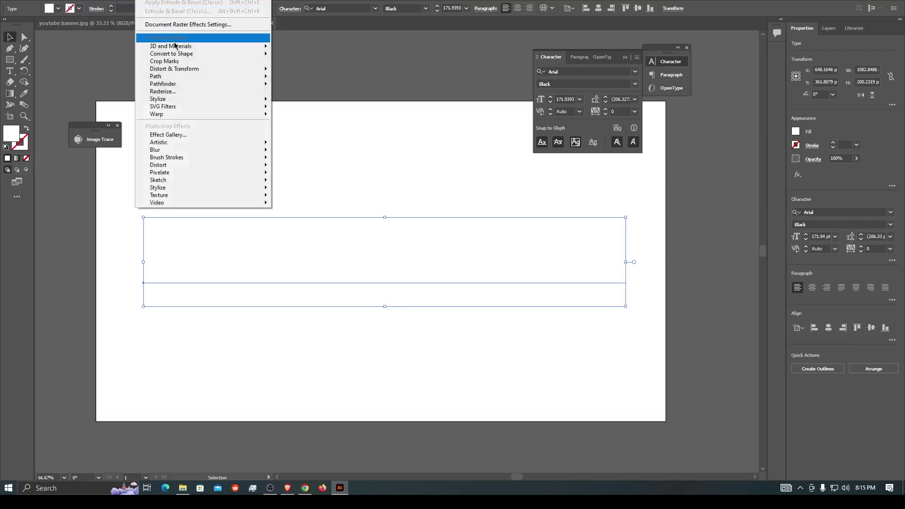
mouse_move(176, 46)
mouse_move(306, 99)
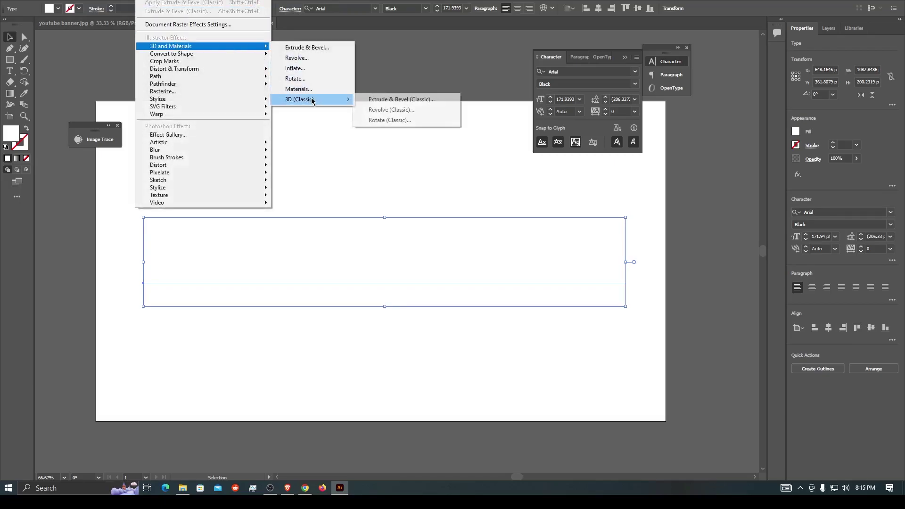
click(401, 99)
Step: Turn on Preserve Spot Colors and Draw Hidden Faces, and set extrusion depth to 60 pt
drag(630, 52, 662, 77)
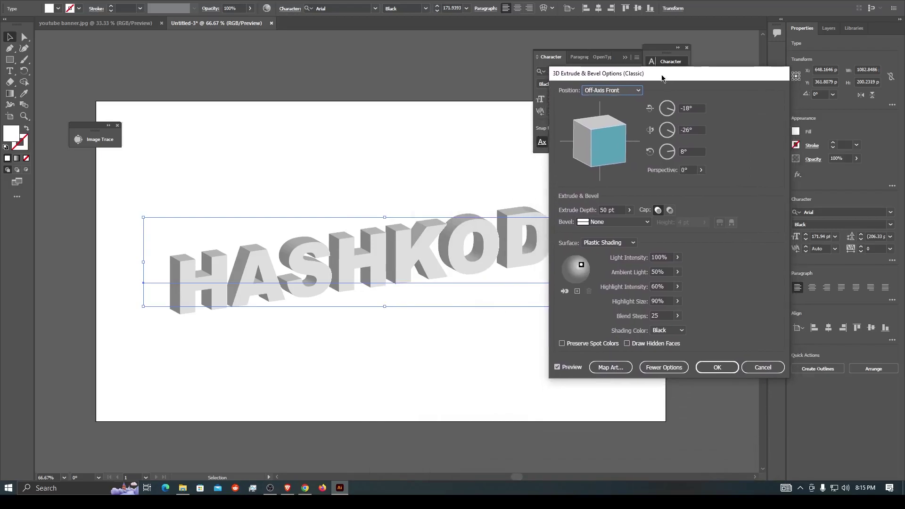
click(562, 343)
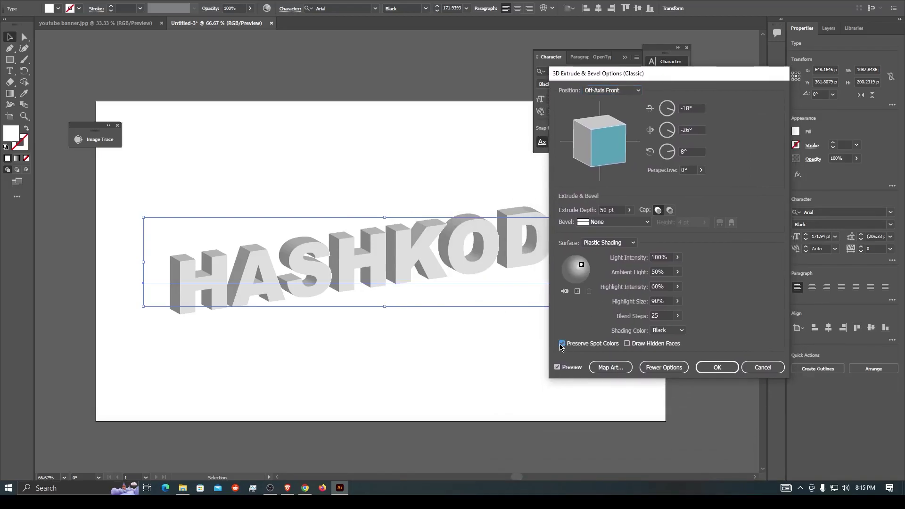
click(627, 344)
click(665, 315)
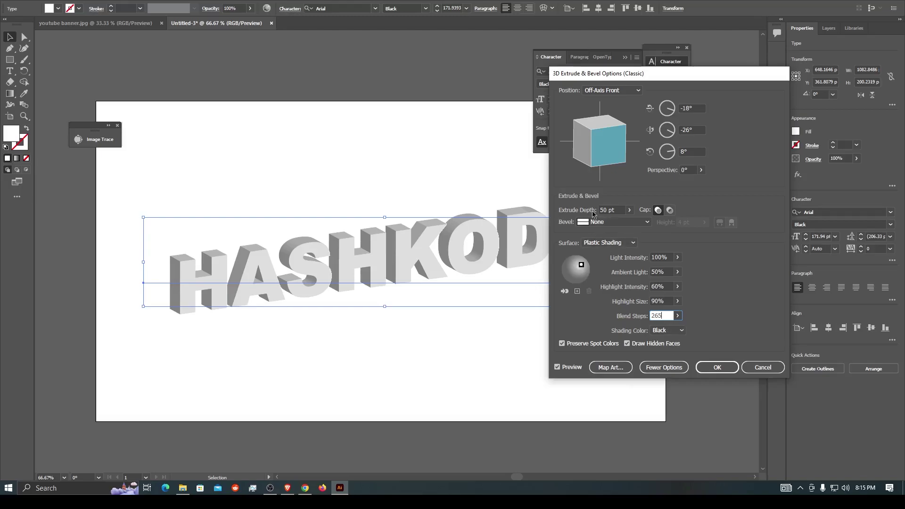
click(619, 209)
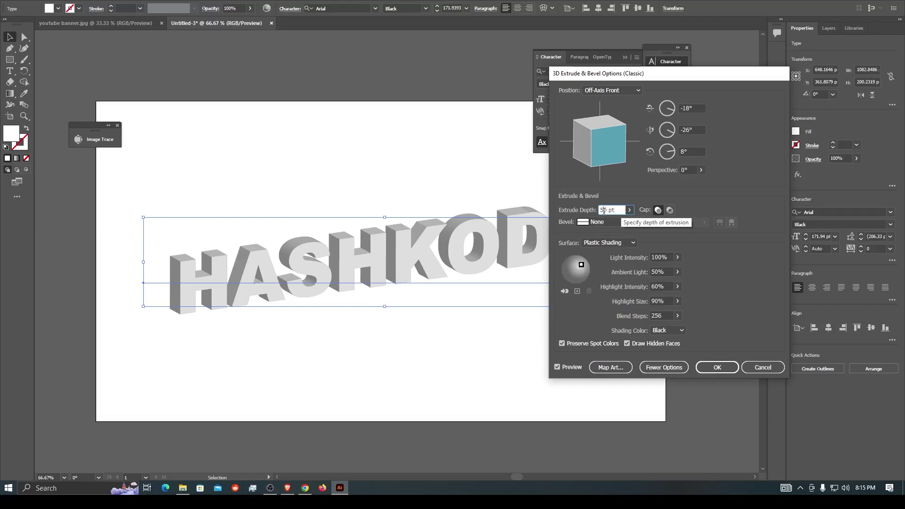
click(603, 210)
key(BackSpace)
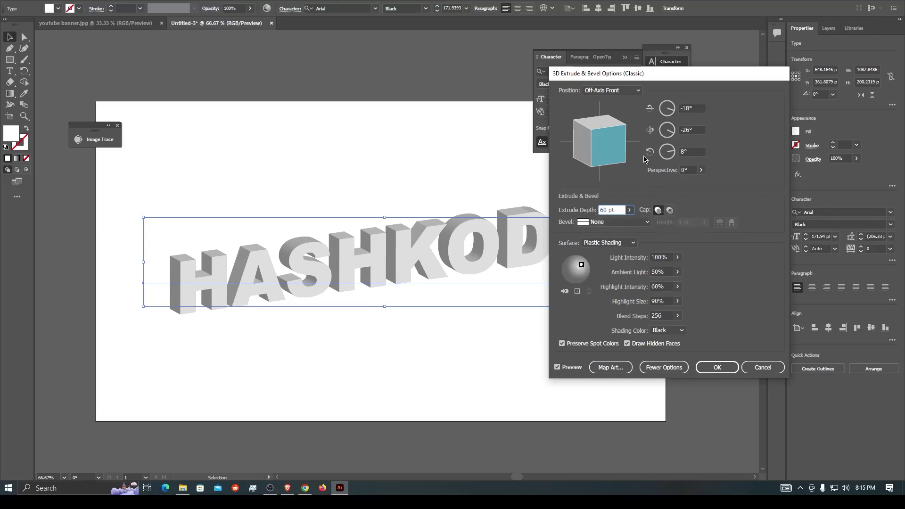
Step: Set the 3D position to Isometric Top and apply the extrusion
click(627, 91)
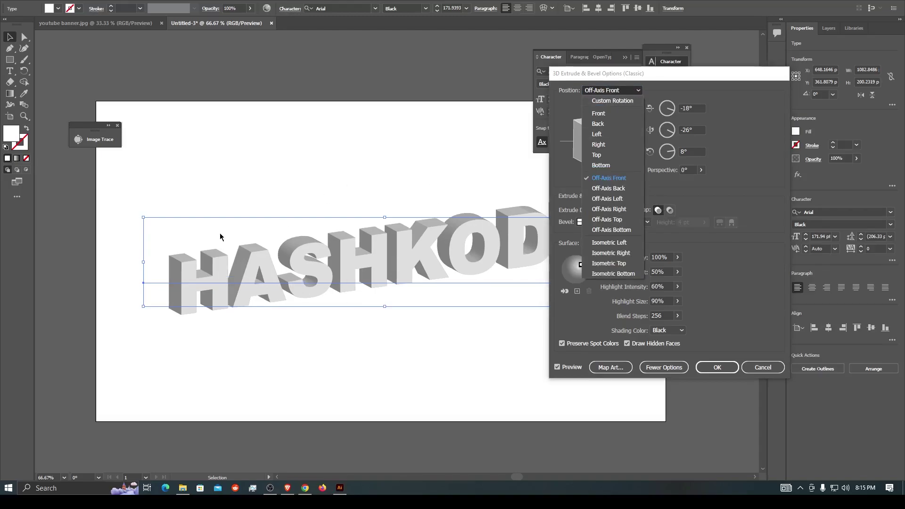
click(616, 264)
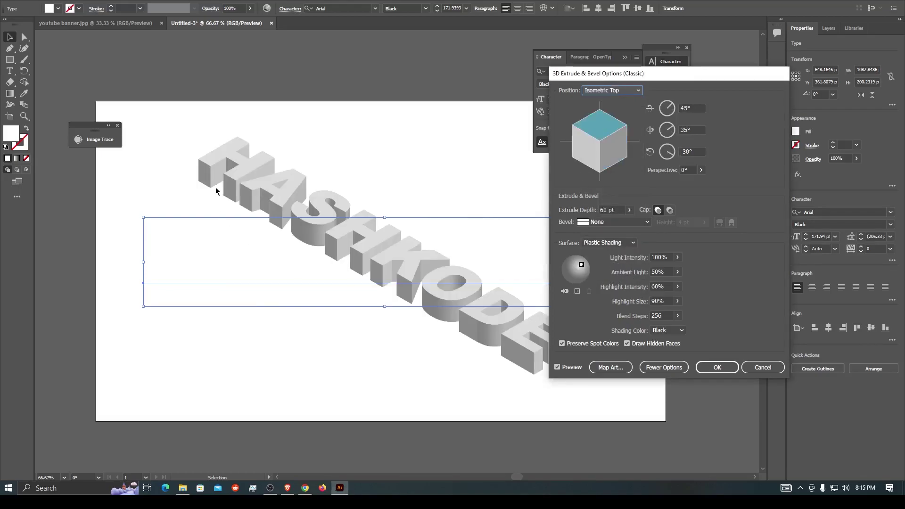
click(717, 367)
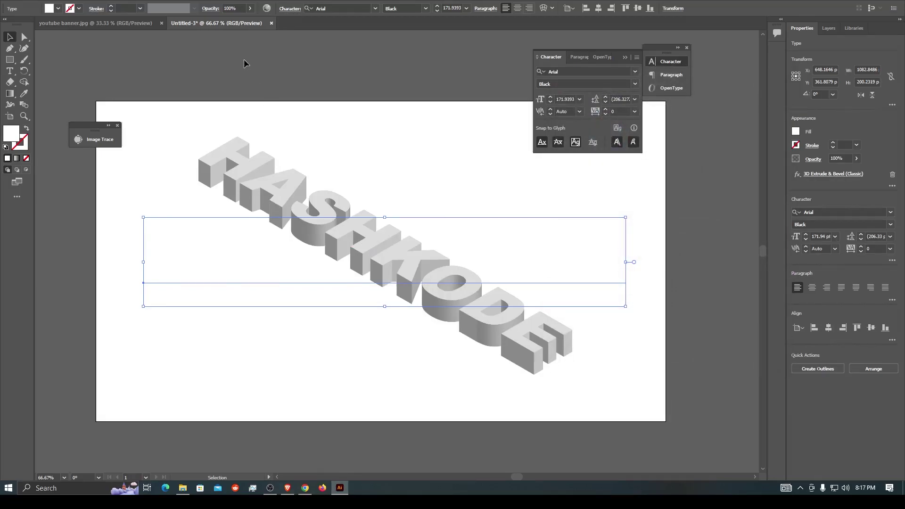
Step: Expand the 3D text's appearance into editable shapes and clear the selection
click(75, 0)
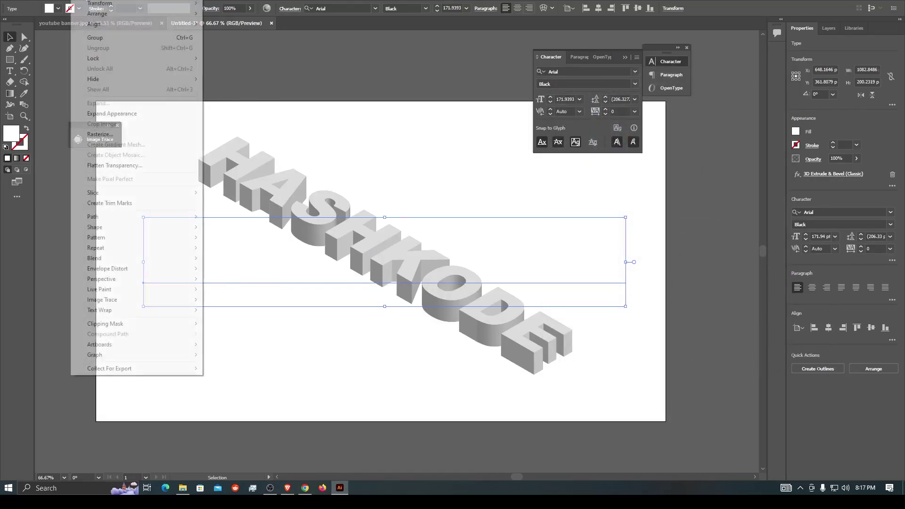
click(130, 114)
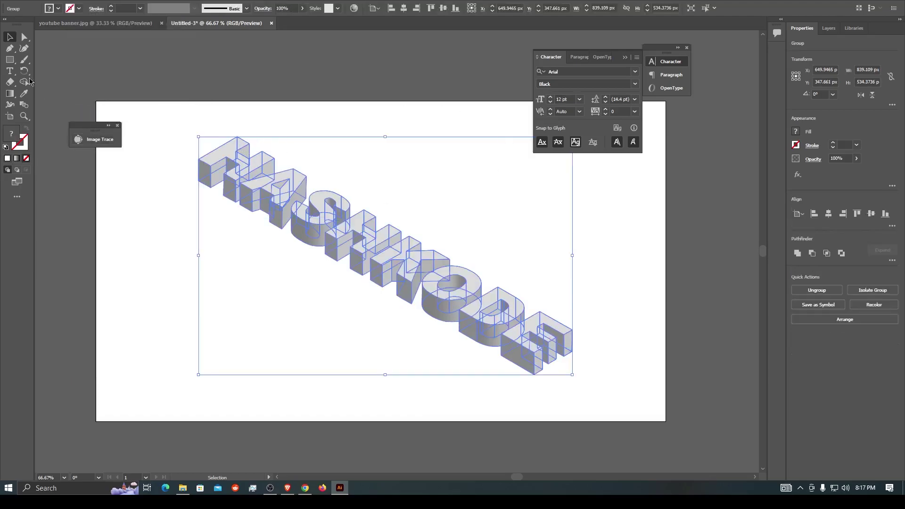
click(77, 56)
key(a)
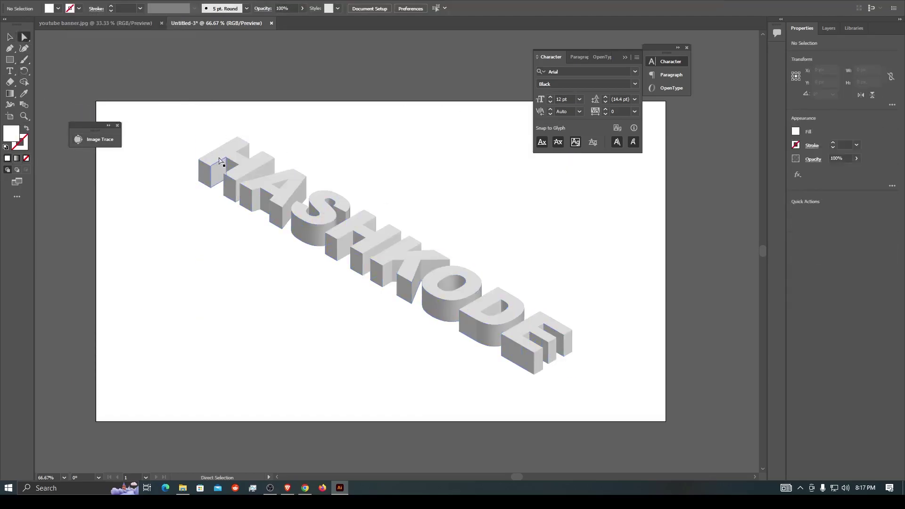
scroll(249, 156, up, 1)
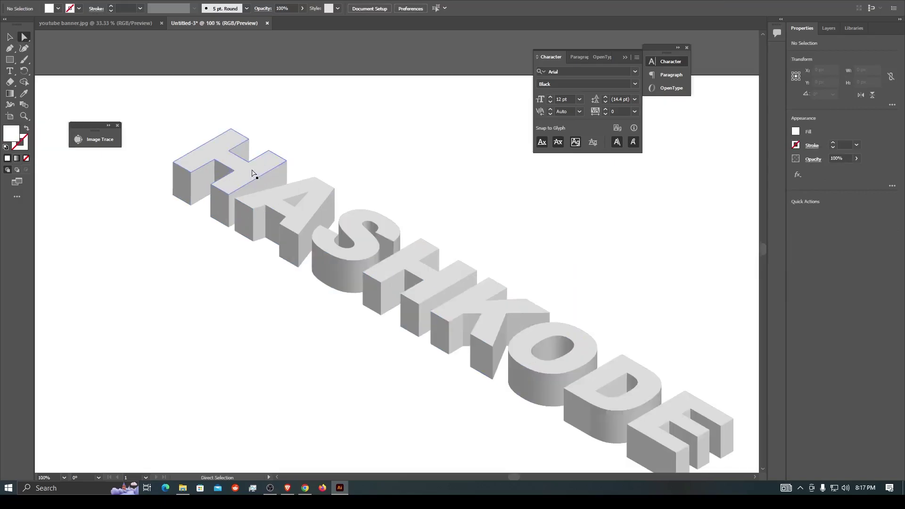
Step: Select the top faces of all eight letters H, A, S, H, K, O, D, E
click(245, 169)
shift+click(318, 198)
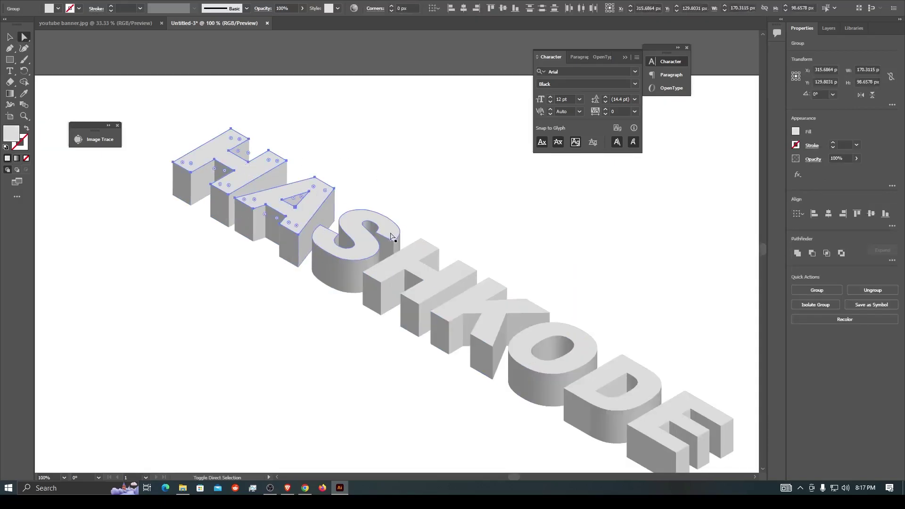
shift+click(354, 222)
shift+click(433, 258)
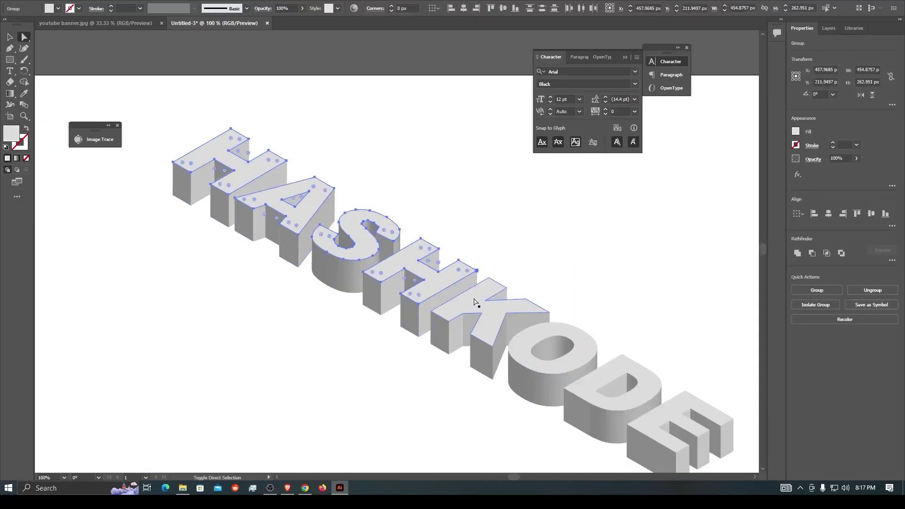
shift+click(476, 301)
shift+click(542, 331)
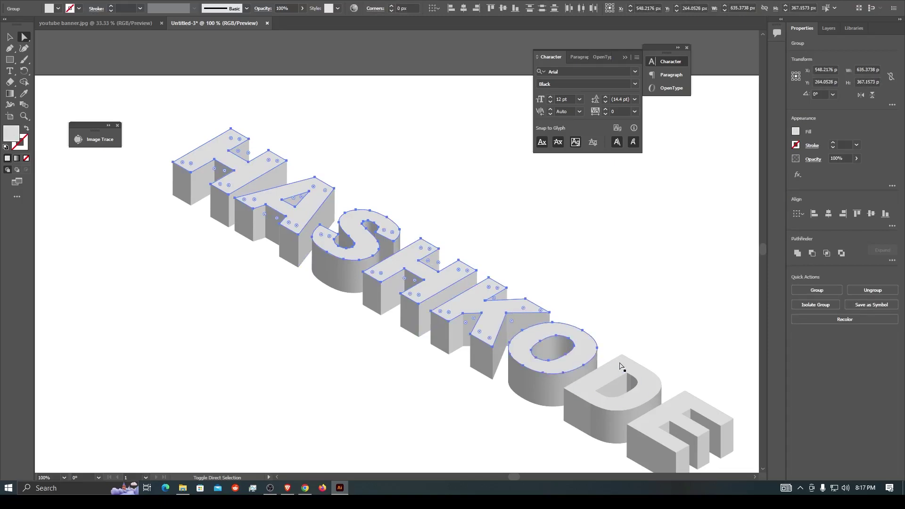
shift+click(625, 375)
shift+click(685, 400)
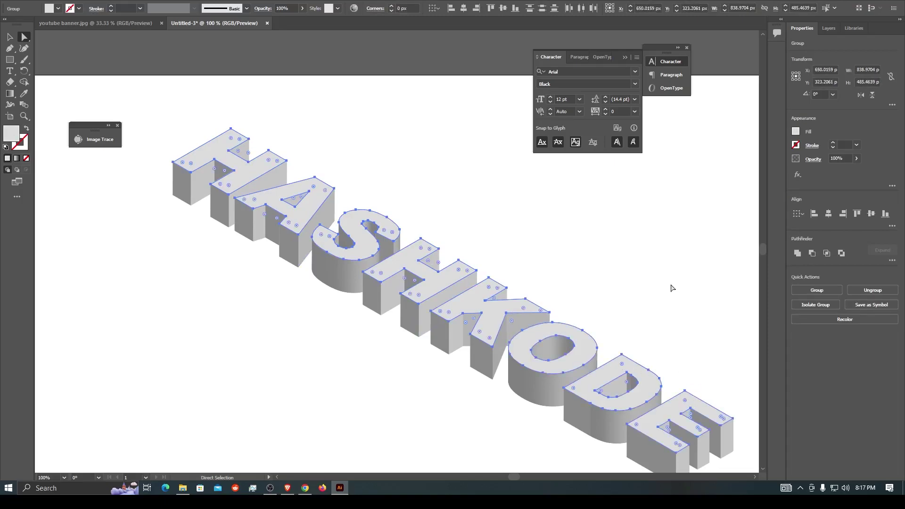
Step: Marquee-select all the 3D letter pieces and paste the top faces in front
click(671, 293)
key(a)
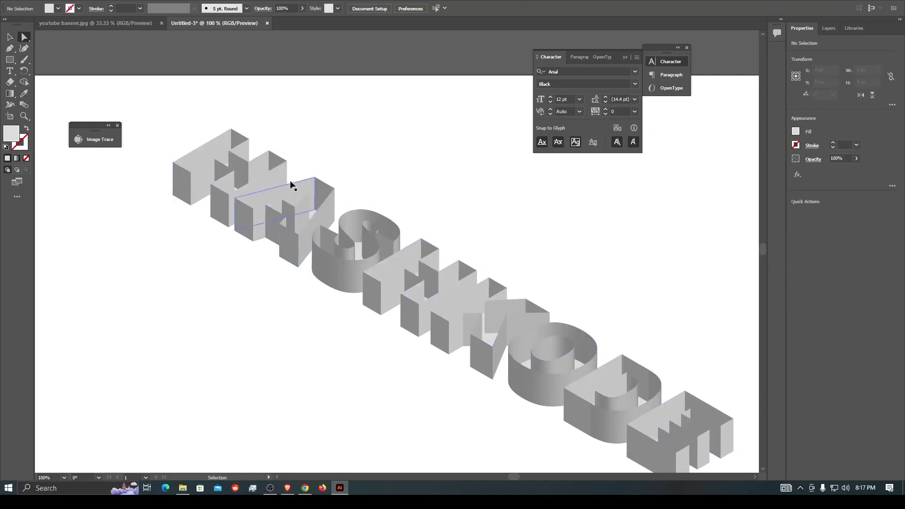
scroll(301, 187, down, 1)
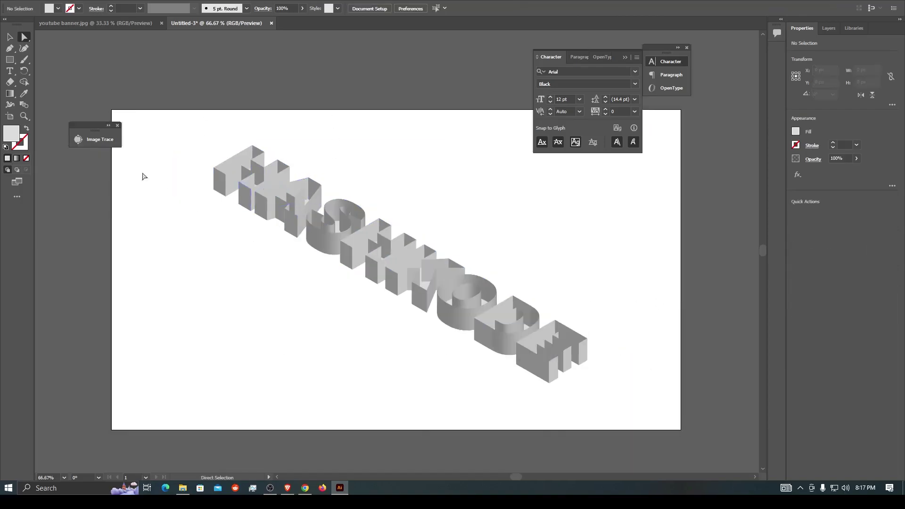
drag(162, 126, 640, 387)
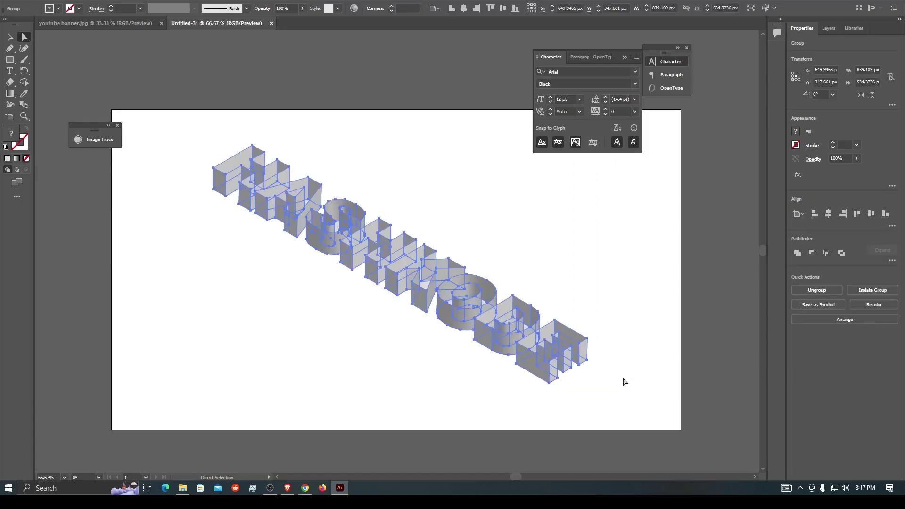
key(ctrl)
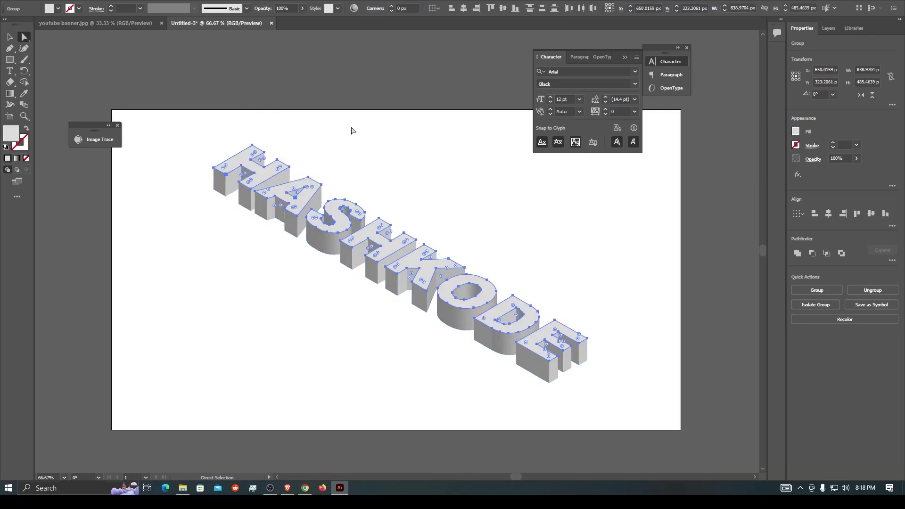
Step: Combine the letter top faces into one compound path
click(84, 1)
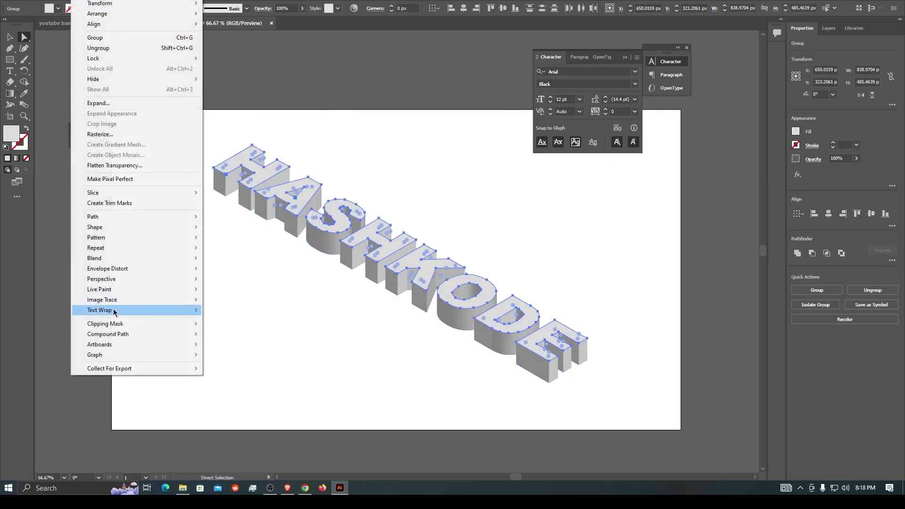
mouse_move(135, 339)
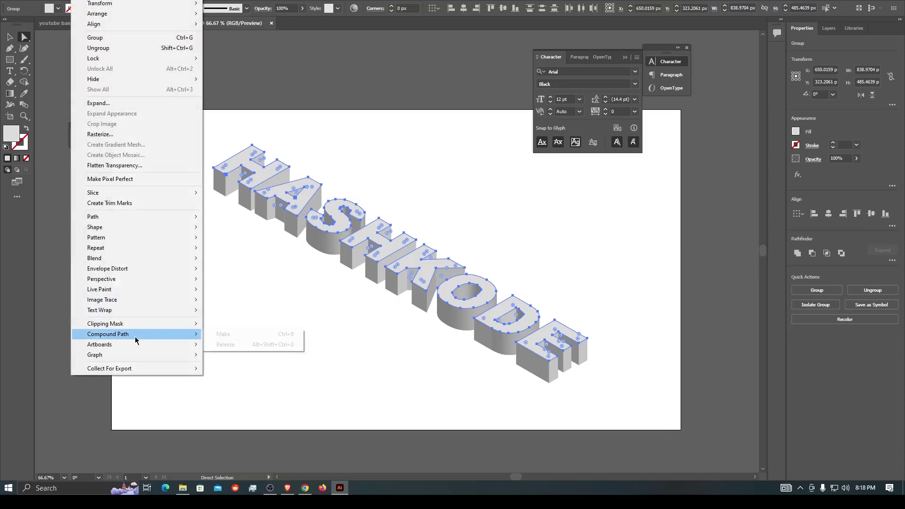
click(225, 334)
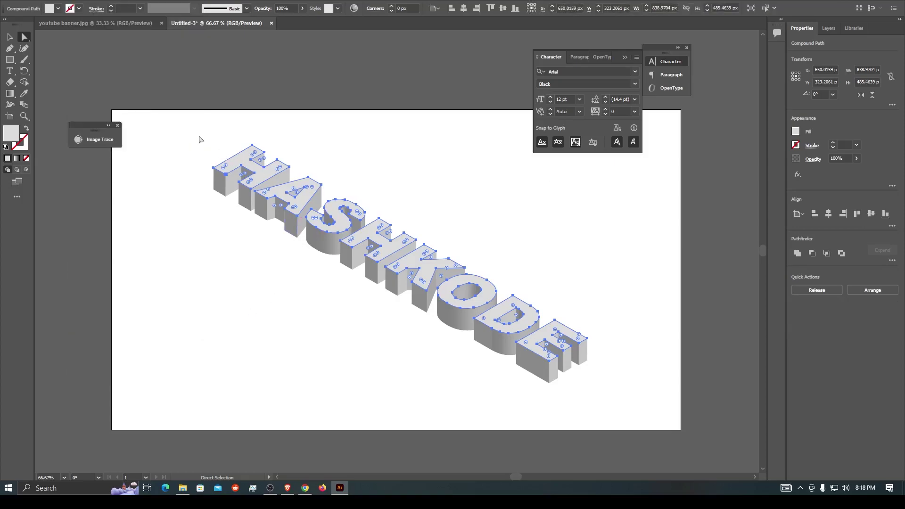
Step: Select all HASHKODE artwork and make a clipping mask from the top-face shape
click(163, 127)
drag(164, 127, 628, 391)
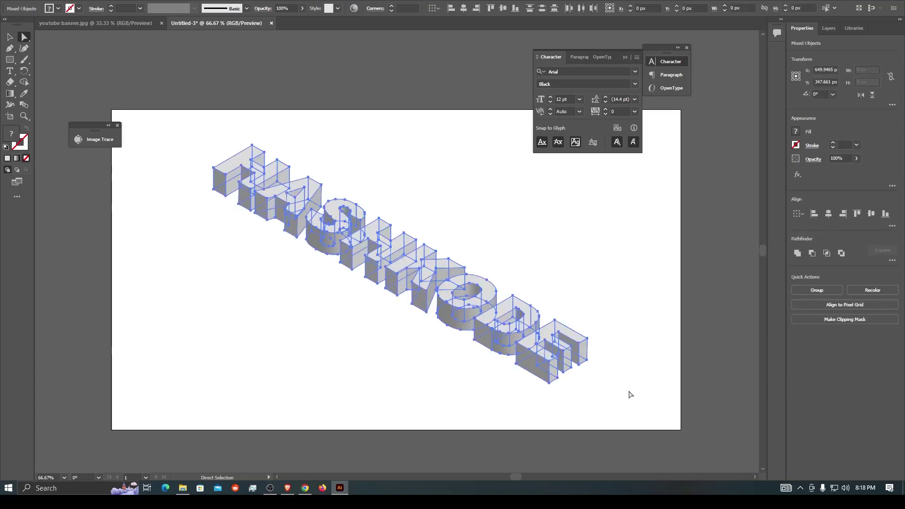
key(alt+o)
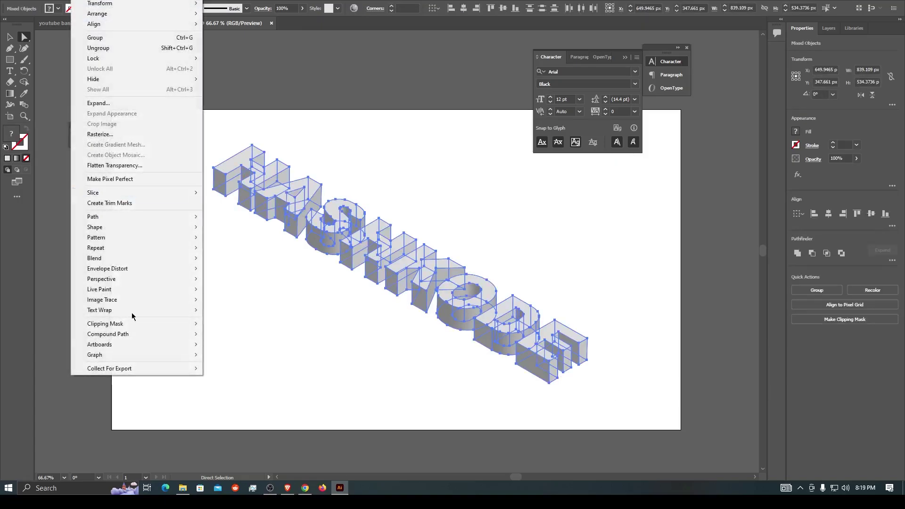
mouse_move(131, 324)
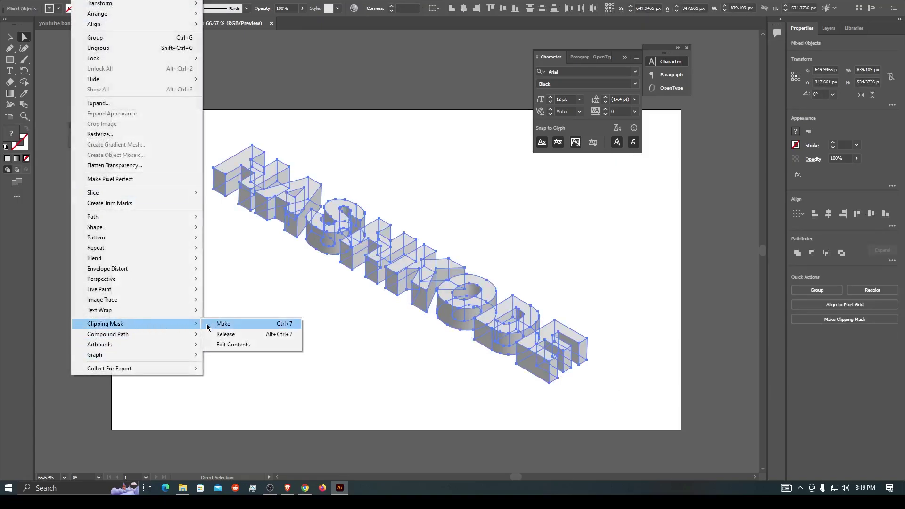
click(228, 325)
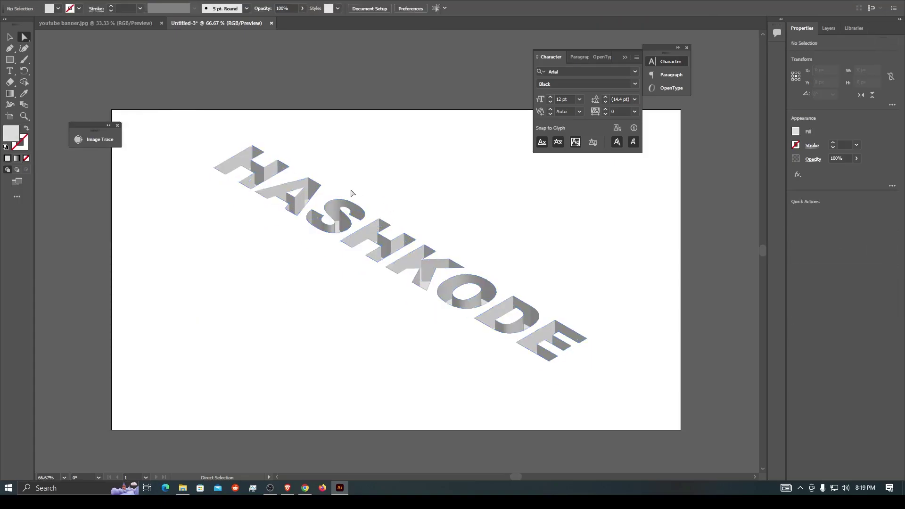
scroll(551, 280, up, 1)
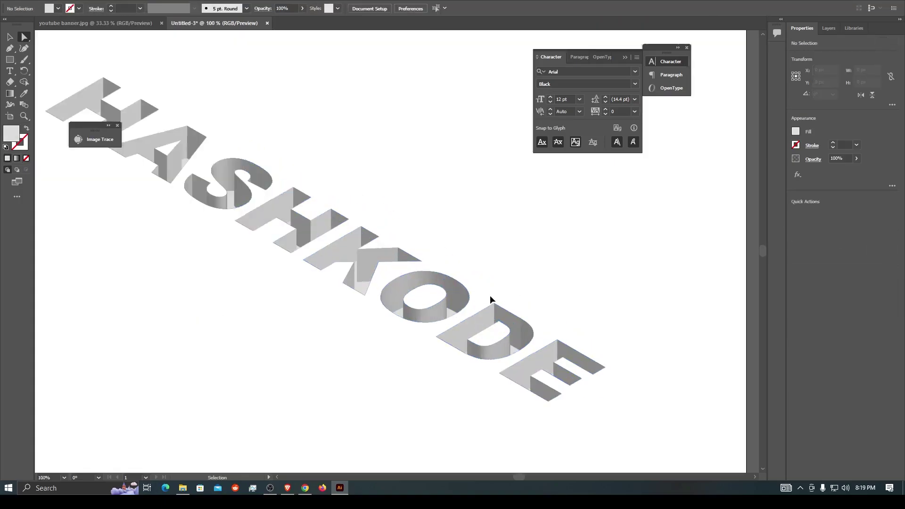
scroll(530, 295, up, 2)
scroll(404, 252, down, 2)
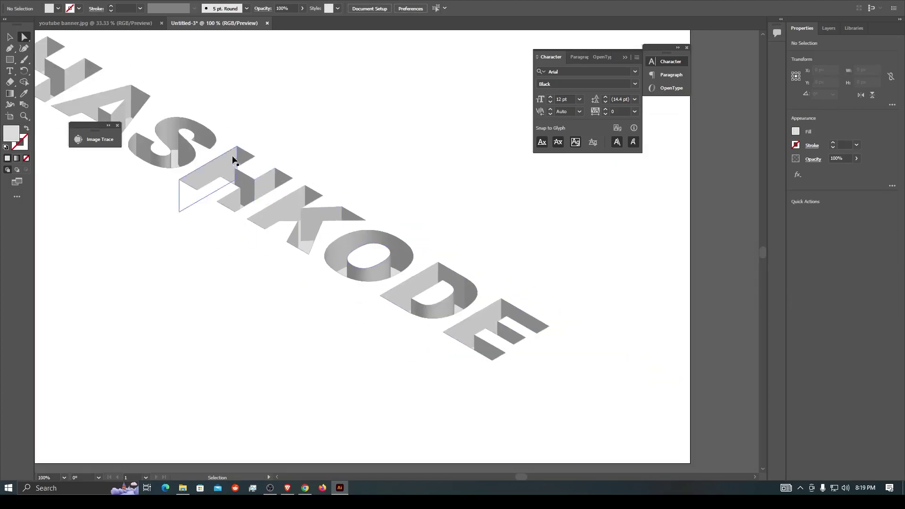
scroll(334, 181, down, 1)
scroll(173, 97, up, 1)
scroll(297, 140, up, 1)
scroll(282, 190, up, 1)
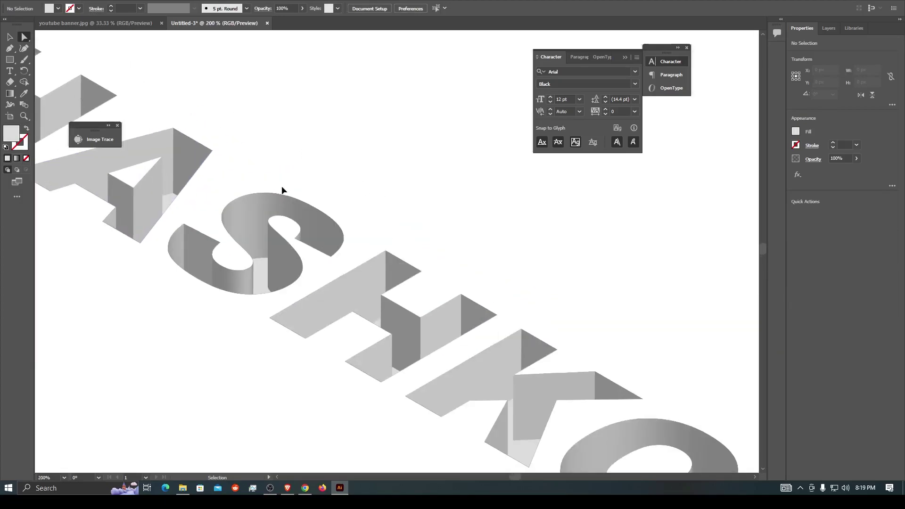
scroll(387, 196, down, 3)
scroll(381, 150, up, 1)
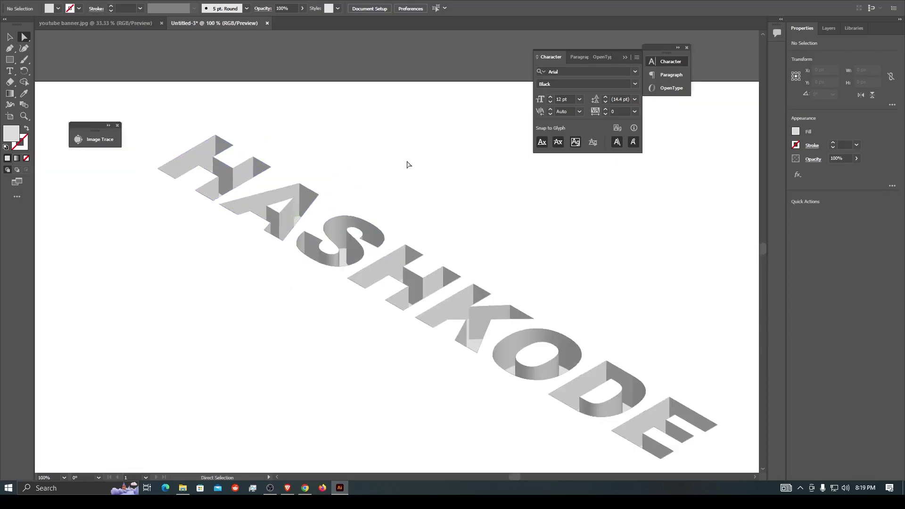
drag(141, 112, 725, 471)
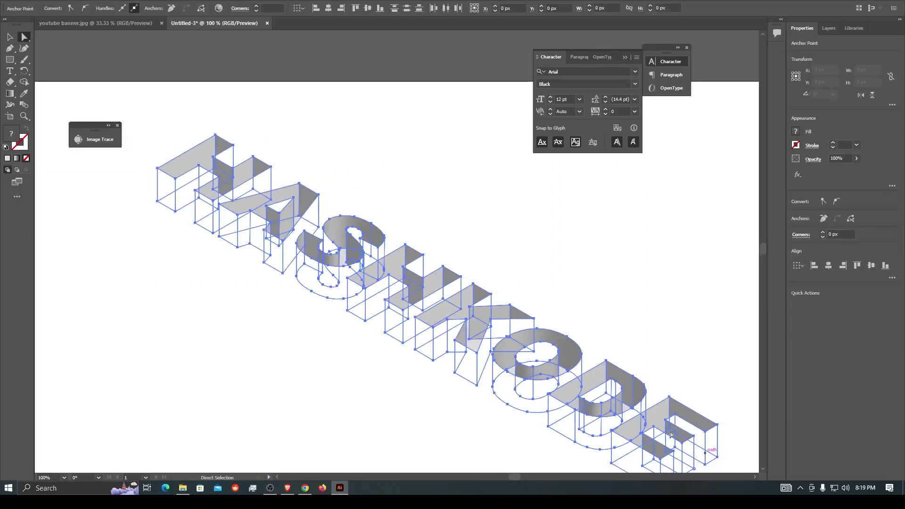
click(466, 252)
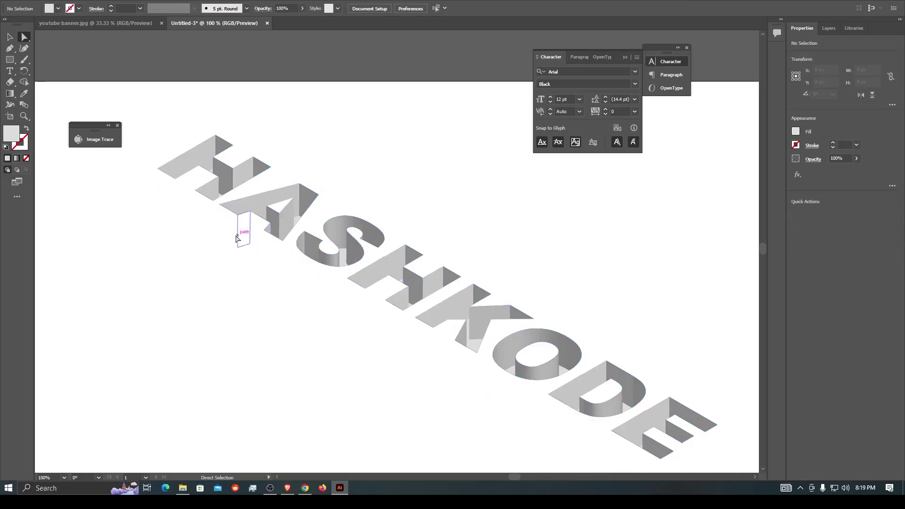
scroll(181, 233, down, 1)
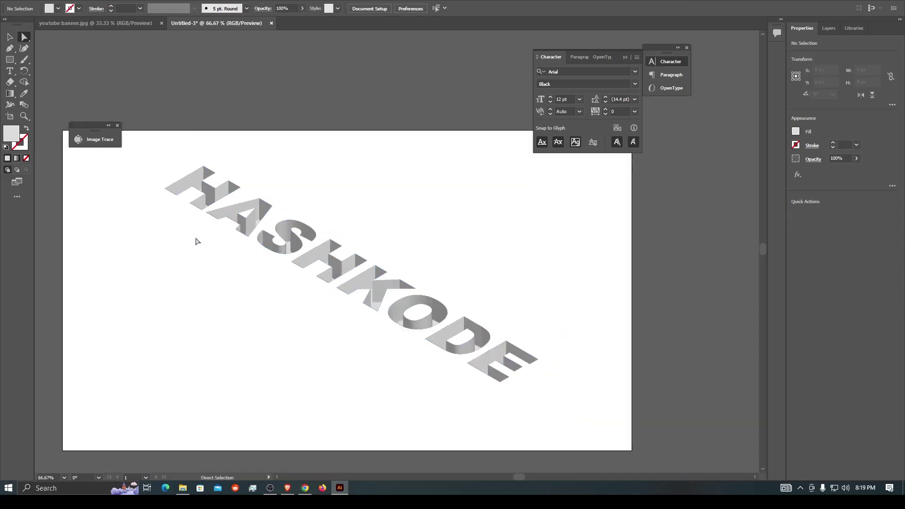